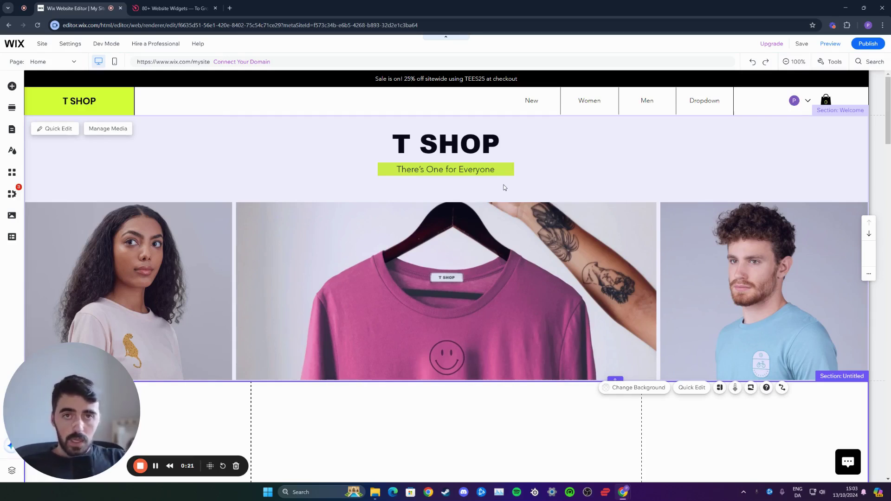
# - Switch to the Elfsight website and go to the RSS Feed widget page
pyautogui.click(168, 5)
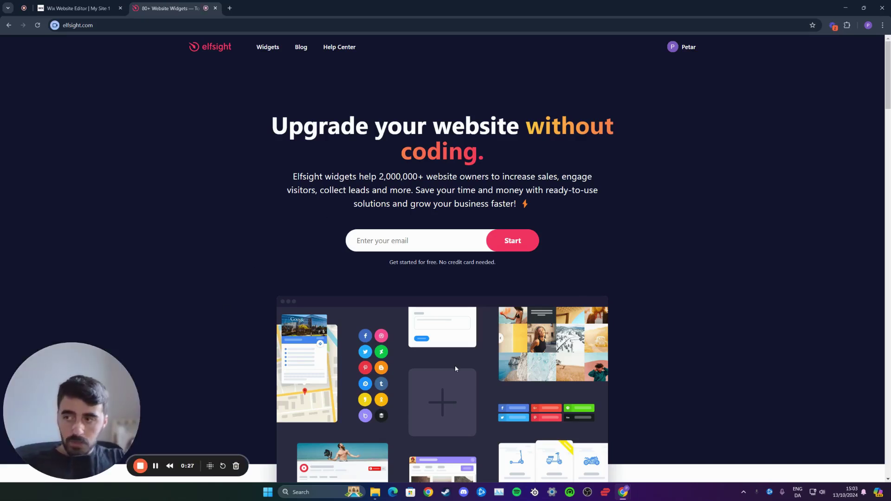
pyautogui.moveTo(268, 47)
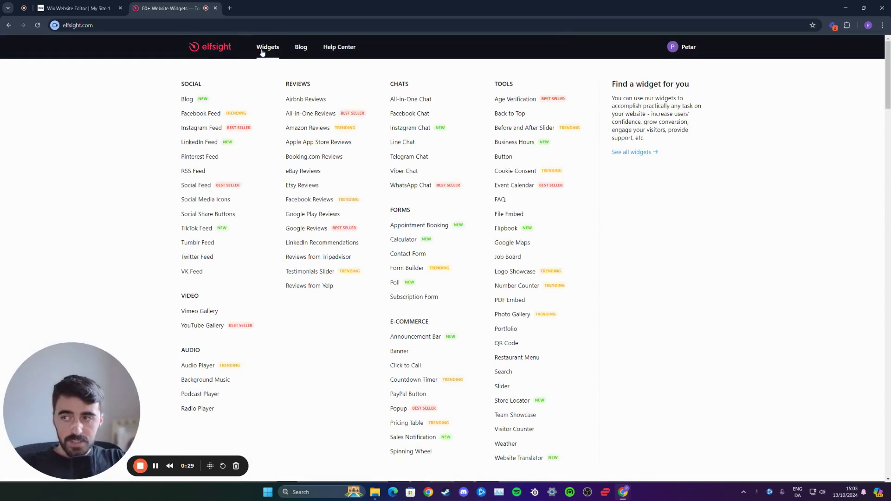
pyautogui.click(192, 172)
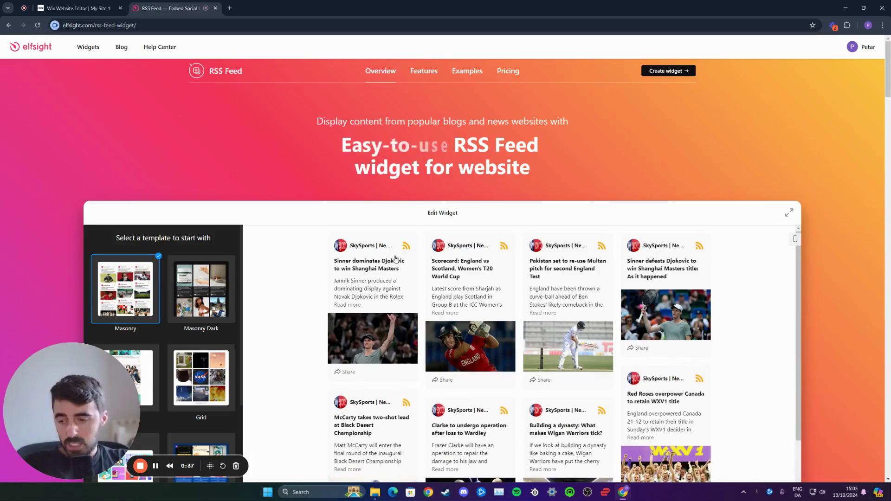
pyautogui.scroll(-3, 394, 259)
pyautogui.scroll(-2, 217, 266)
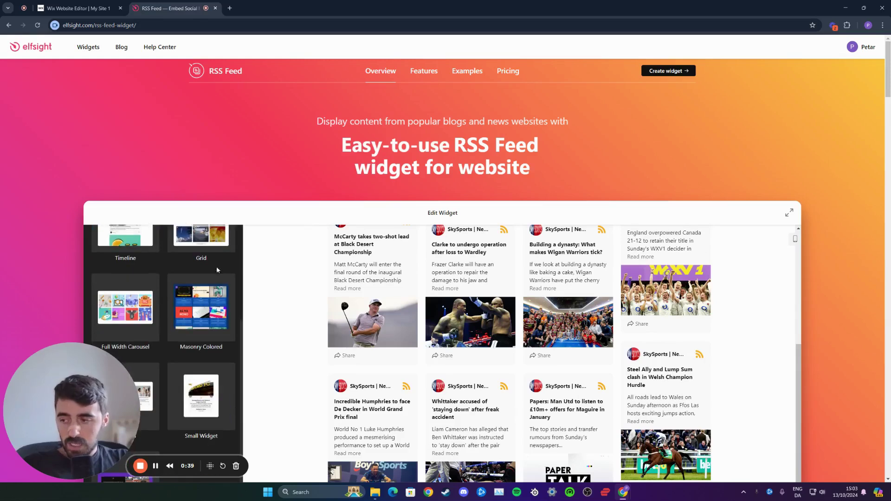
pyautogui.scroll(2, 294, 249)
pyautogui.scroll(1, 294, 249)
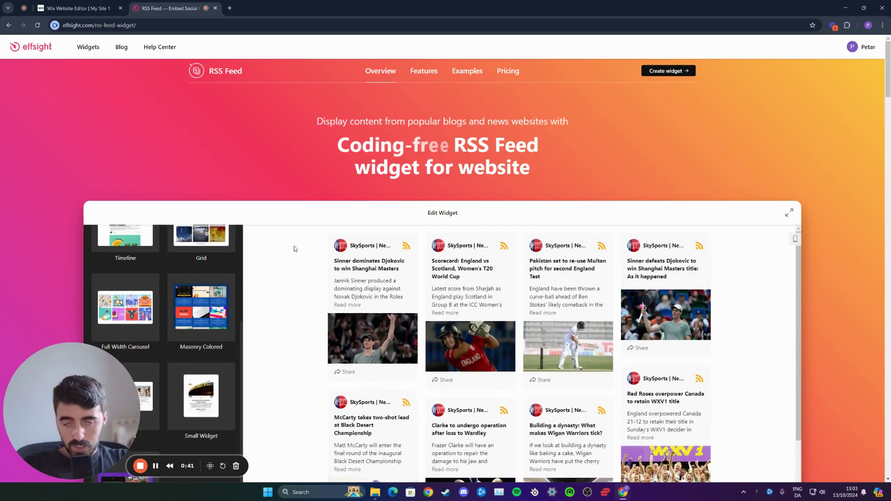
pyautogui.scroll(-1, 294, 249)
pyautogui.scroll(-1, 209, 296)
pyautogui.scroll(2, 195, 306)
pyautogui.scroll(2, 177, 318)
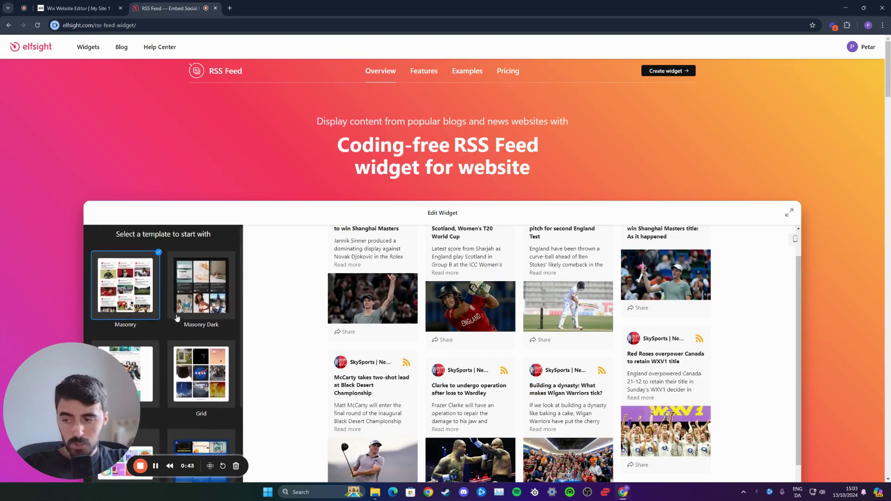
# - Compare the Masonry Dark and Grid templates, then settle on the Masonry template
pyautogui.click(195, 292)
pyautogui.click(201, 376)
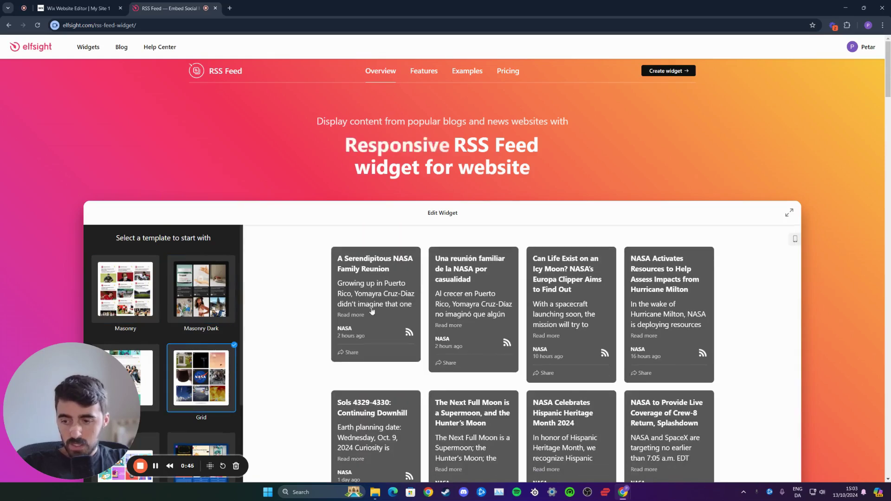
pyautogui.scroll(-1, 371, 311)
pyautogui.scroll(1, 139, 279)
pyautogui.click(125, 248)
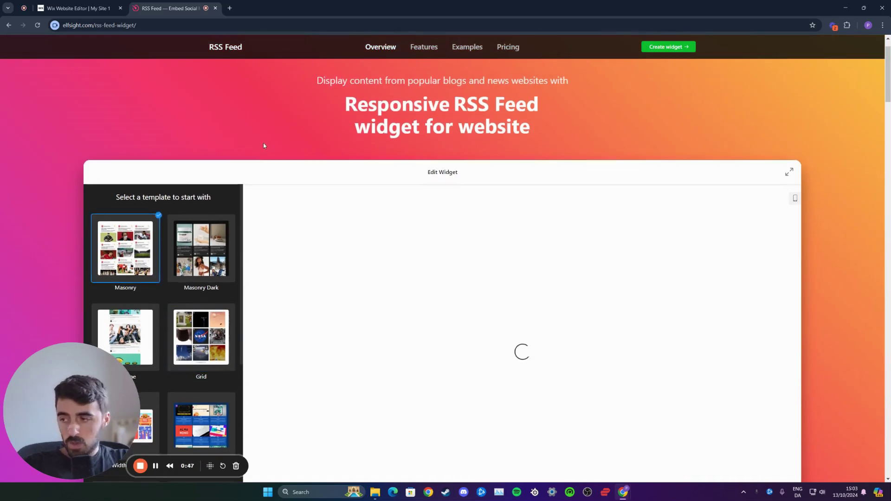
pyautogui.scroll(-2, 264, 209)
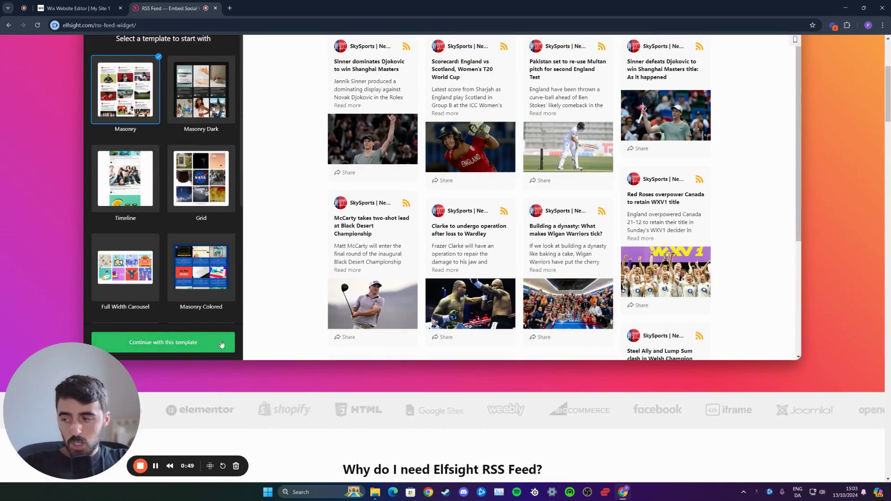
# - Continue with Masonry and add the CBS News RSS URL as the widget's feed source
pyautogui.click(175, 342)
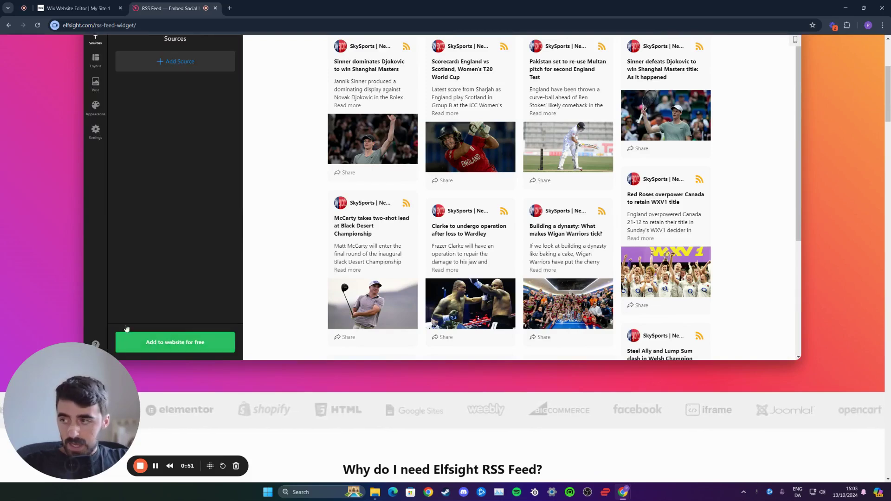
pyautogui.scroll(2, 126, 328)
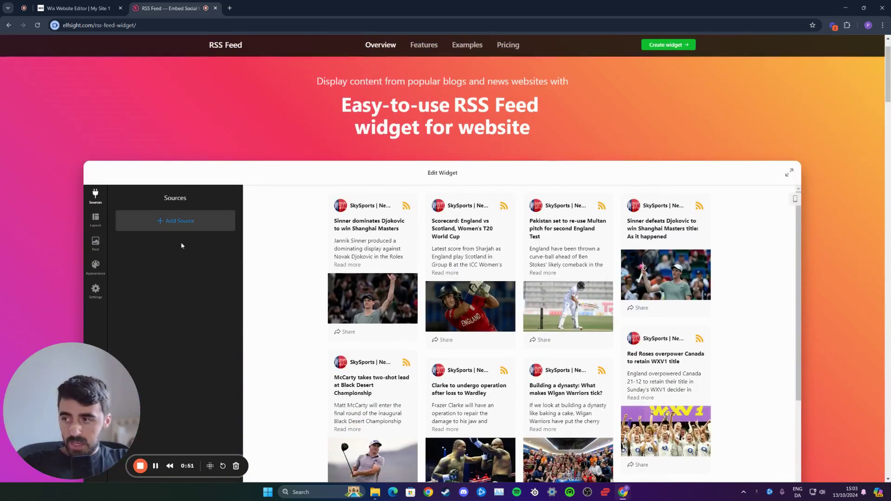
pyautogui.click(161, 222)
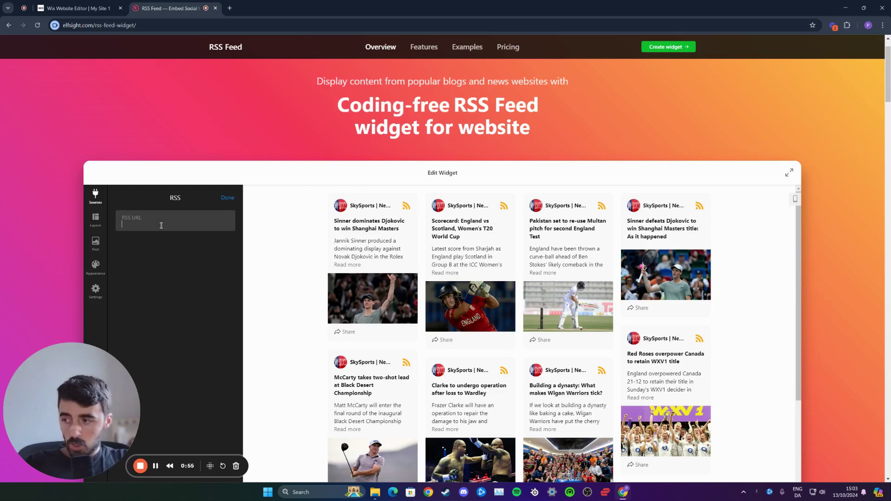
pyautogui.write('https://www.cbsnews.com/latest/rss/main')
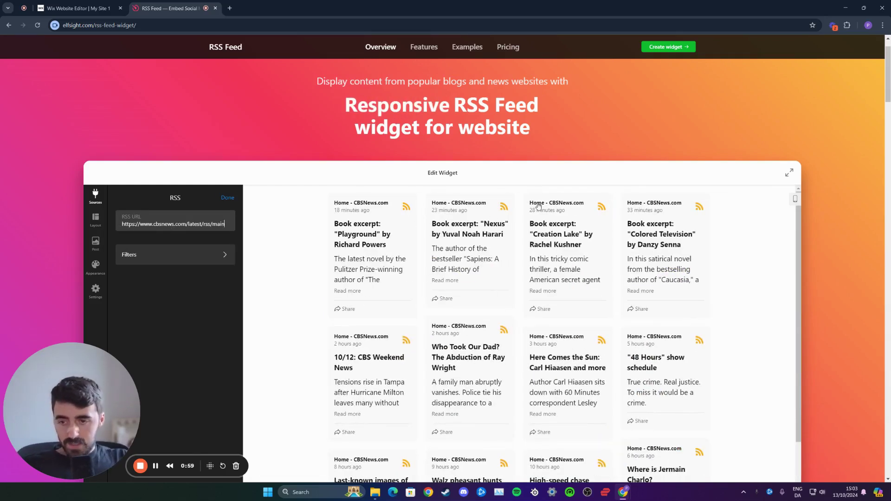
pyautogui.click(202, 260)
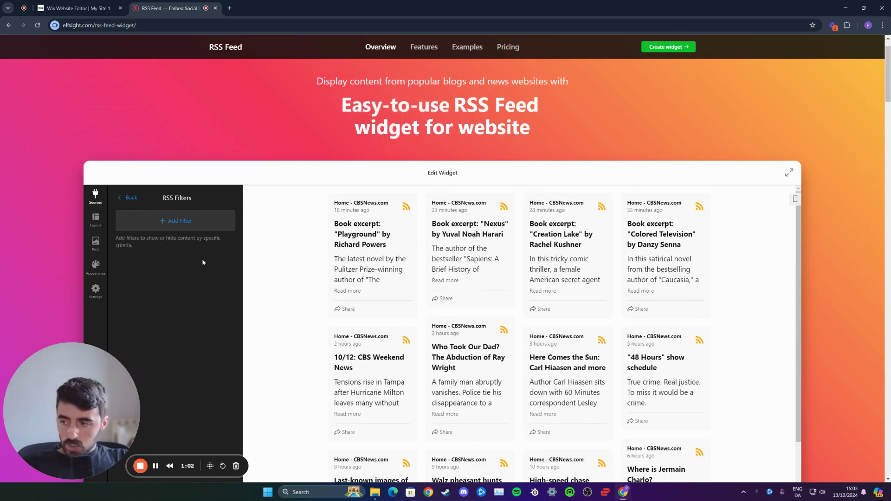
pyautogui.click(128, 197)
pyautogui.scroll(-2, 230, 88)
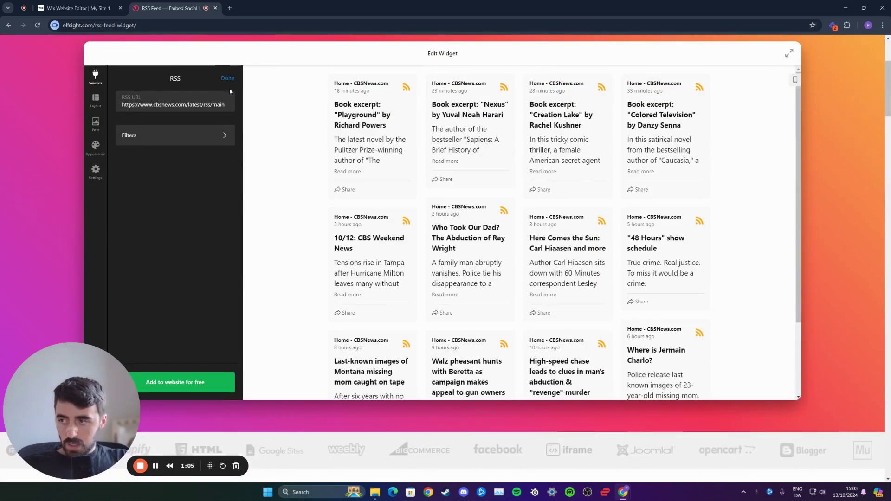
pyautogui.click(228, 79)
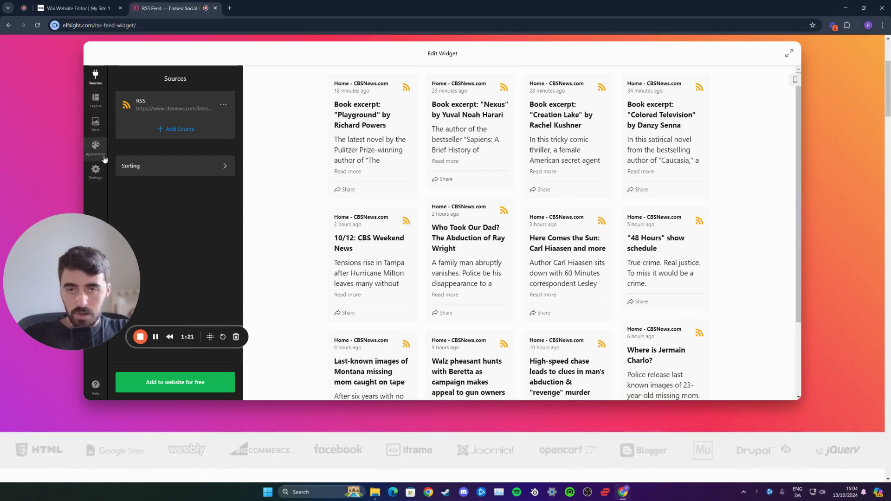
pyautogui.scroll(-1, 601, 210)
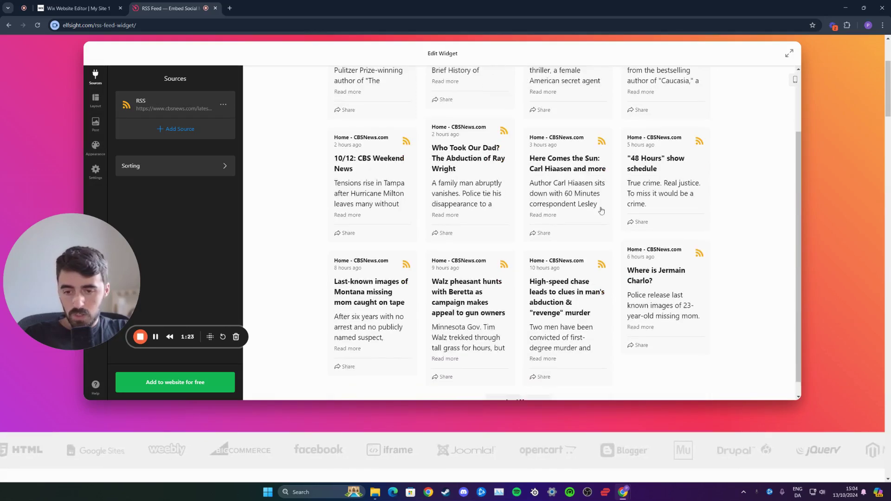
pyautogui.scroll(1, 425, 227)
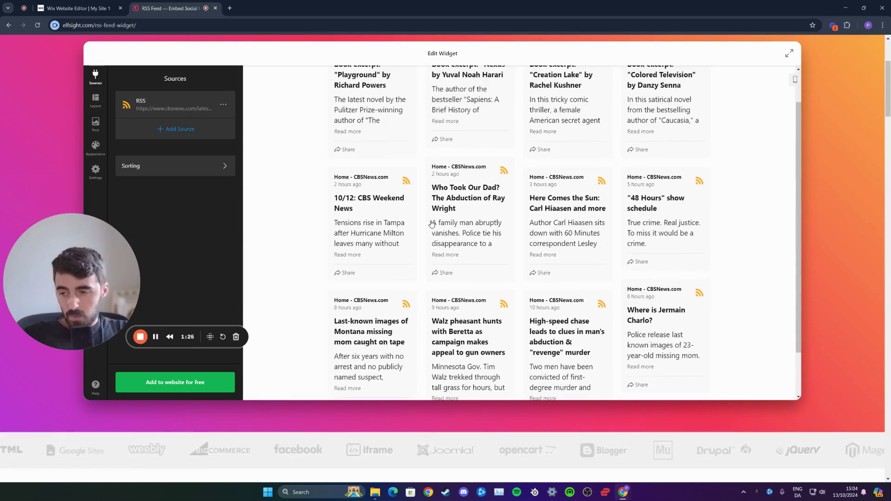
# - Scroll through the CBS News feed preview in the widget editor
pyautogui.moveTo(79, 310); pyautogui.dragTo(78, 439)
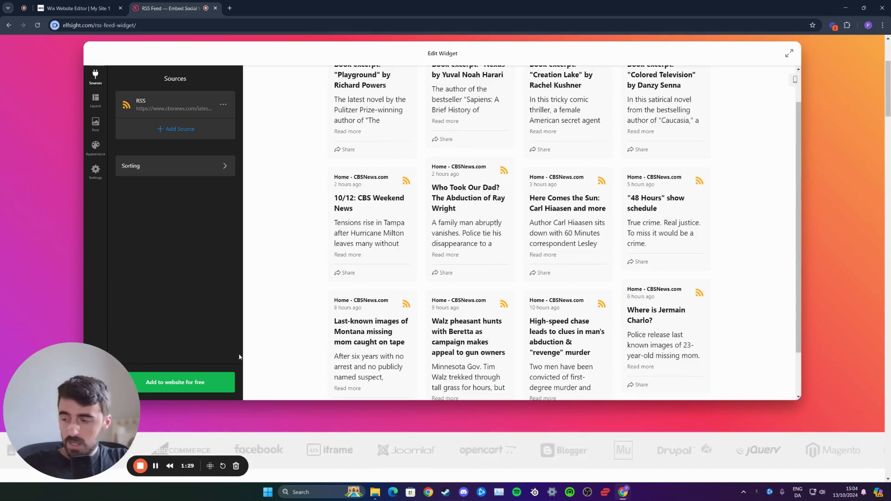
# - Save the widget via 'Add to website for free', opening it in the Elfsight dashboard
pyautogui.click(204, 391)
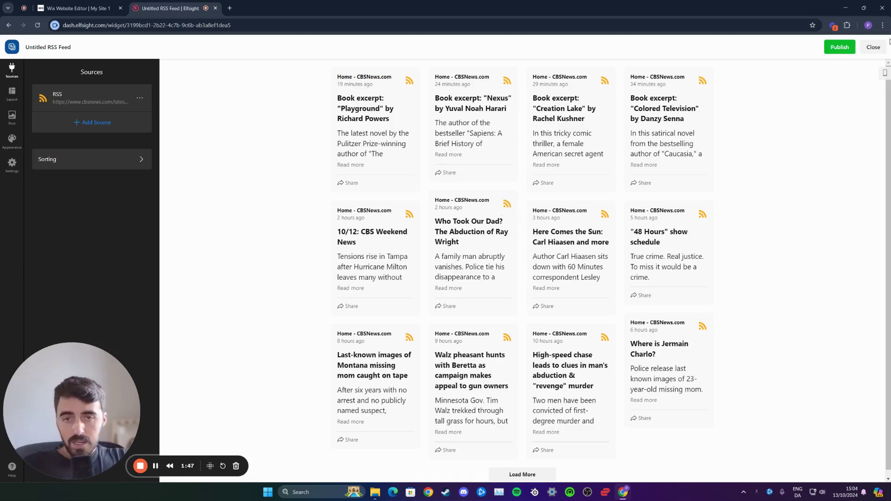
# - Publish the widget and choose Elfsight's free plan to get the embed code
pyautogui.click(839, 48)
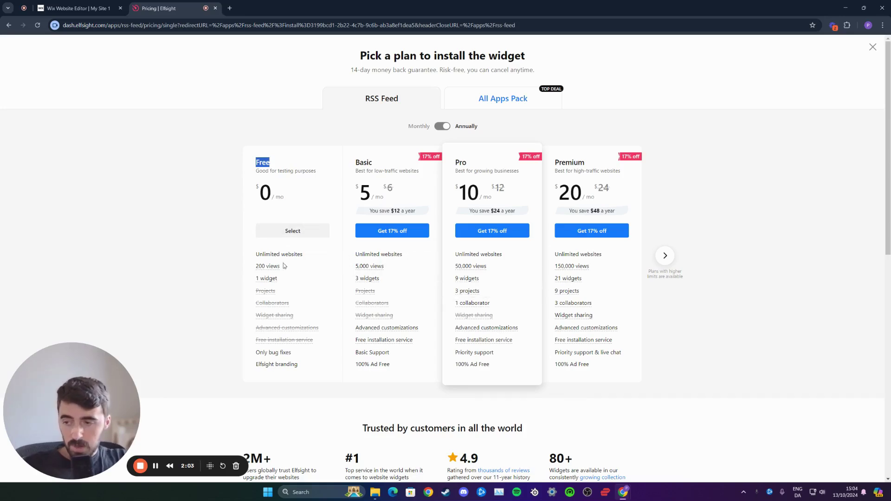
pyautogui.click(279, 232)
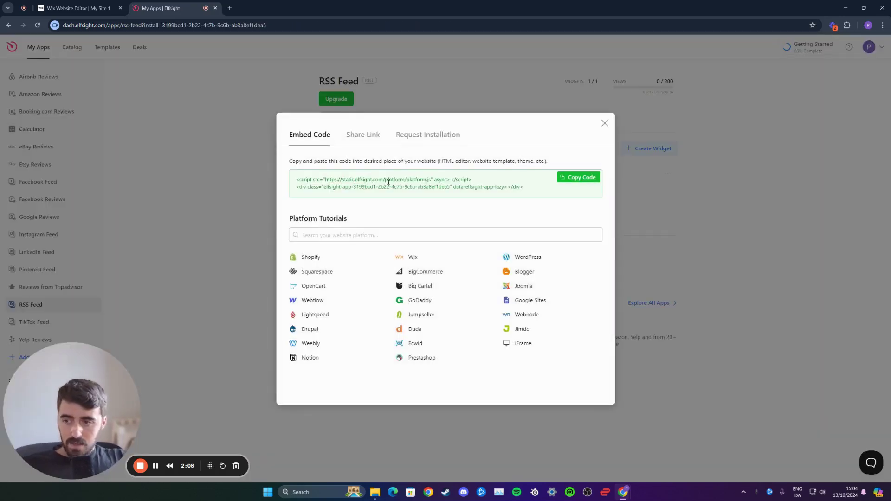
# - Select both lines of the embed script and copy the code
pyautogui.doubleClick(388, 180)
pyautogui.tripleClick(388, 181)
pyautogui.click(565, 177)
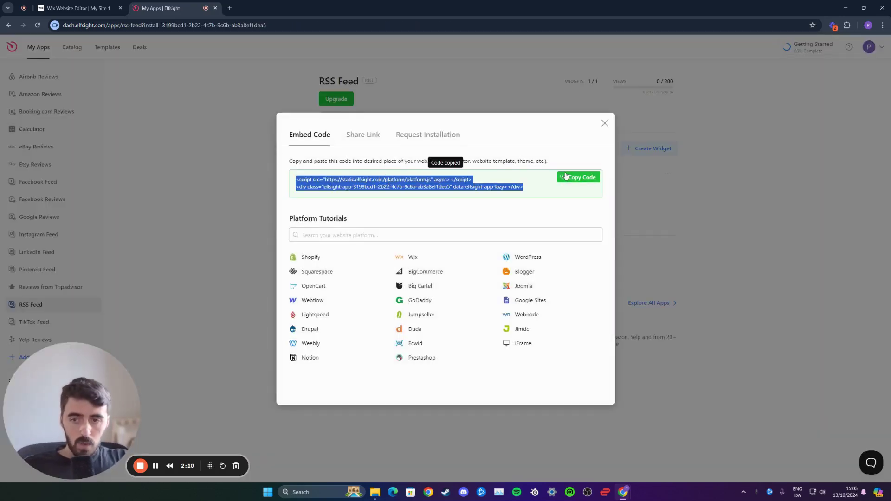
# - Return to the Wix Editor tab and check the empty HTML element in the section
pyautogui.click(76, 8)
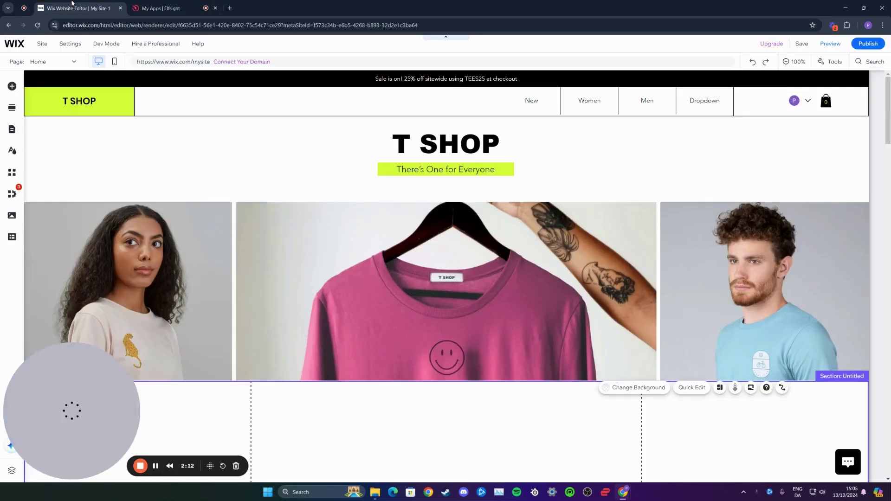
pyautogui.scroll(-3, 382, 243)
pyautogui.click(394, 239)
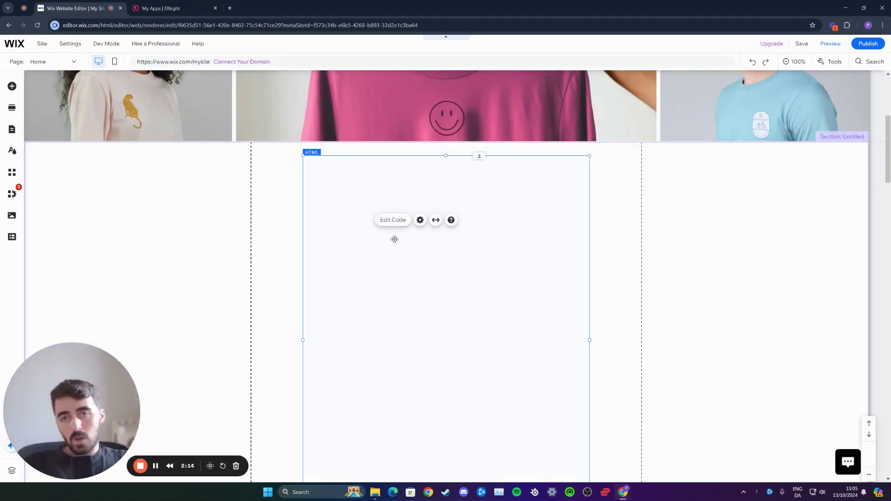
pyautogui.click(453, 253)
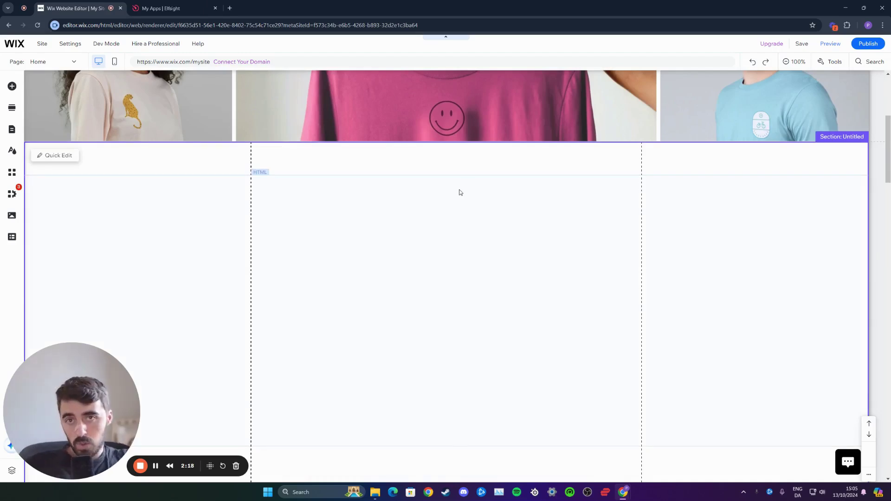
pyautogui.scroll(-3, 446, 244)
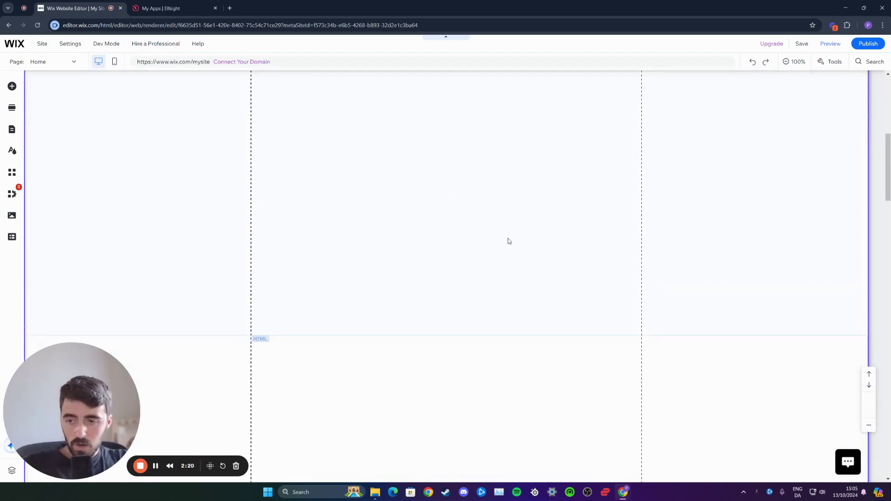
pyautogui.scroll(2, 498, 271)
pyautogui.scroll(-2, 355, 252)
pyautogui.scroll(-2, 406, 253)
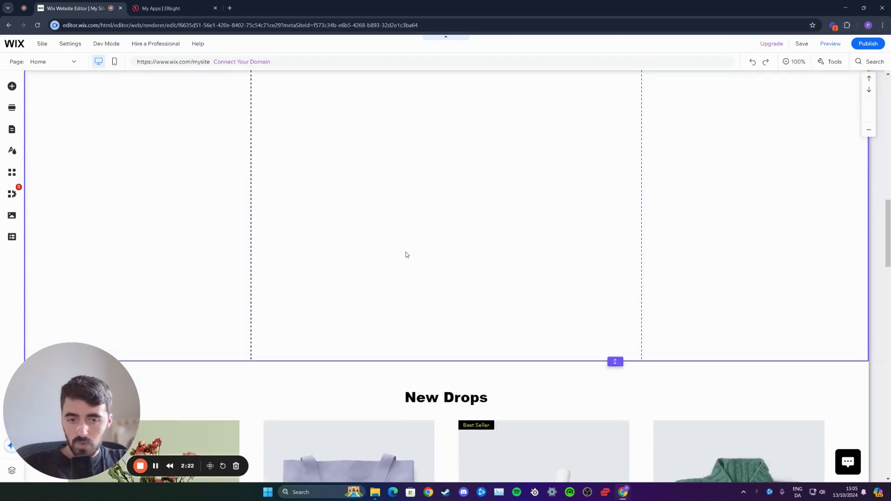
pyautogui.scroll(2, 418, 246)
pyautogui.scroll(2, 436, 260)
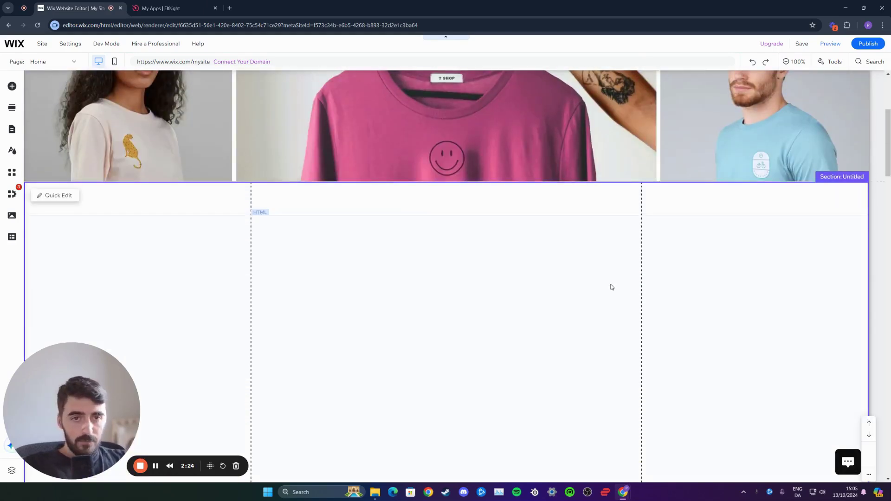
pyautogui.scroll(-1, 610, 283)
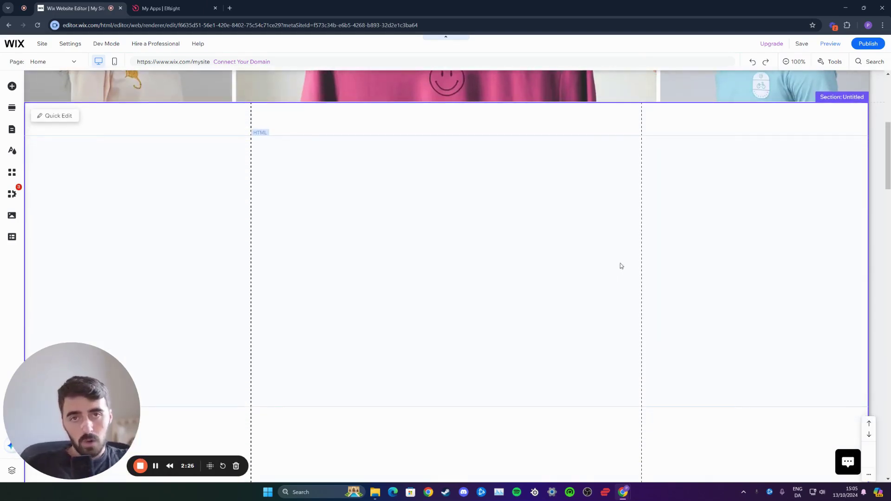
# - Search 'html' and add an Embed HTML element from the Embeds category to the section
pyautogui.click(873, 63)
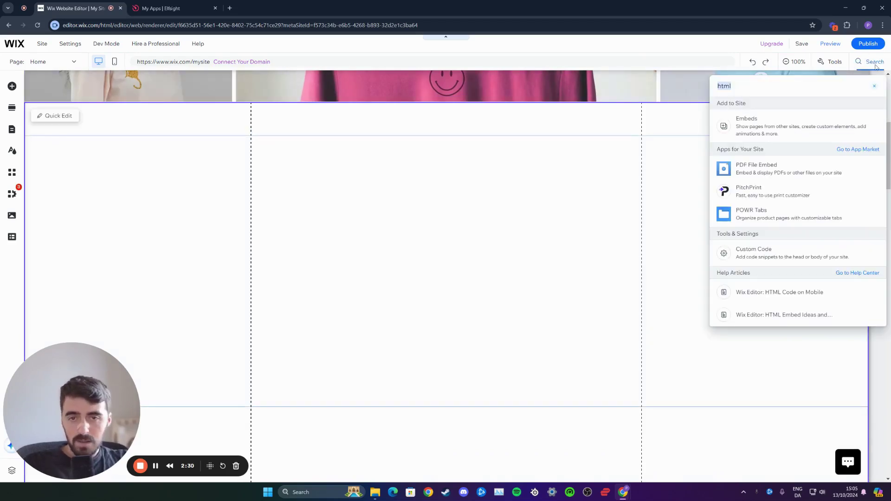
pyautogui.click(755, 136)
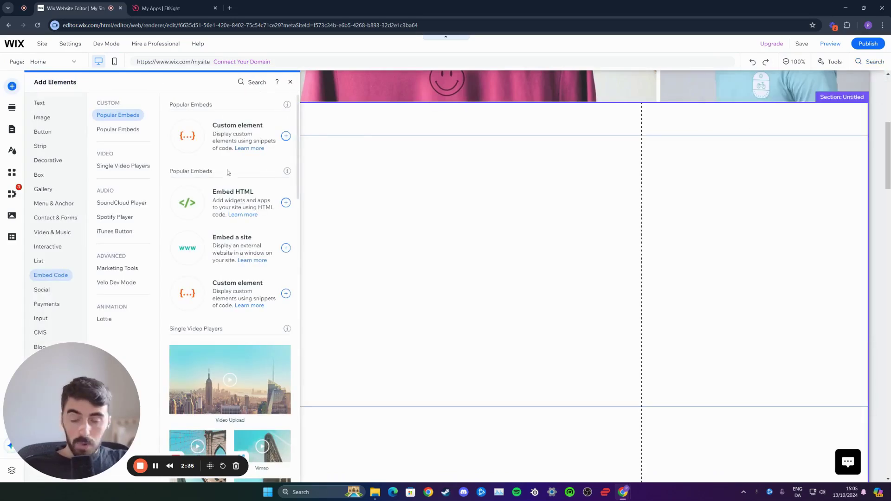
pyautogui.click(213, 198)
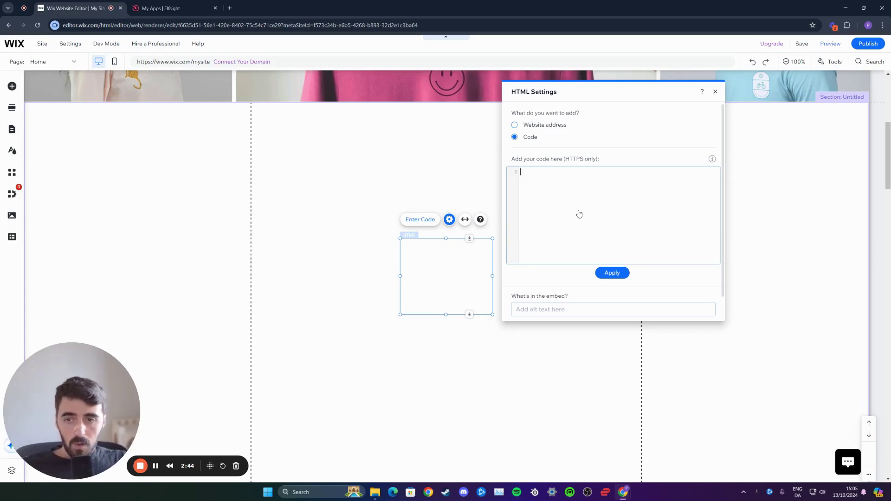
# - Paste the Elfsight embed code into HTML Settings and apply it
pyautogui.click(567, 194)
pyautogui.hotkey('ctrl', 'v')
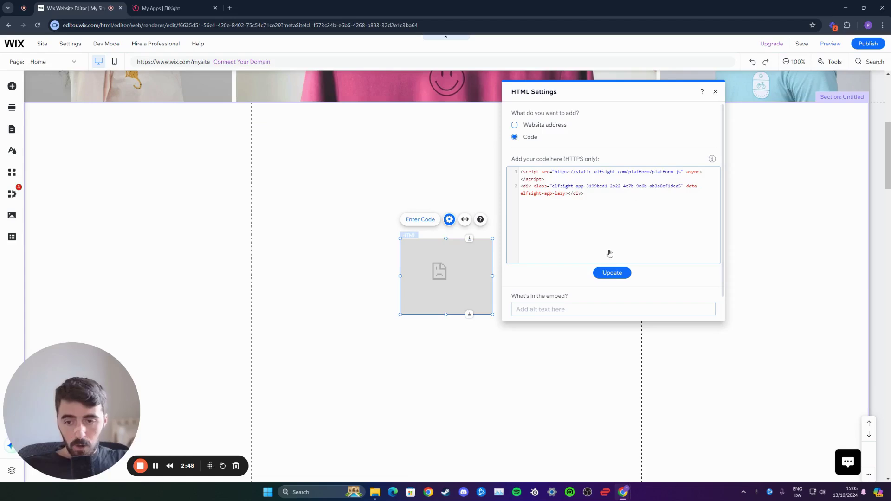
pyautogui.click(612, 273)
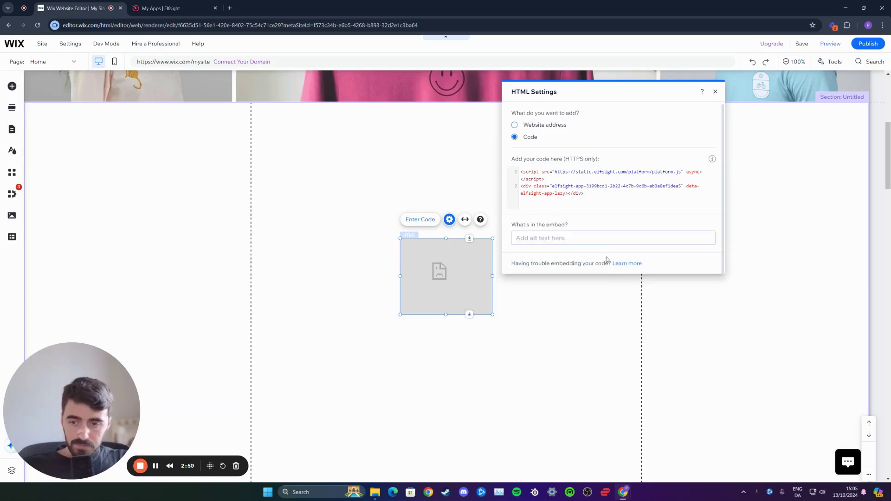
# - Move the news feed embed up-left and enlarge it into a wide grid
pyautogui.click(716, 93)
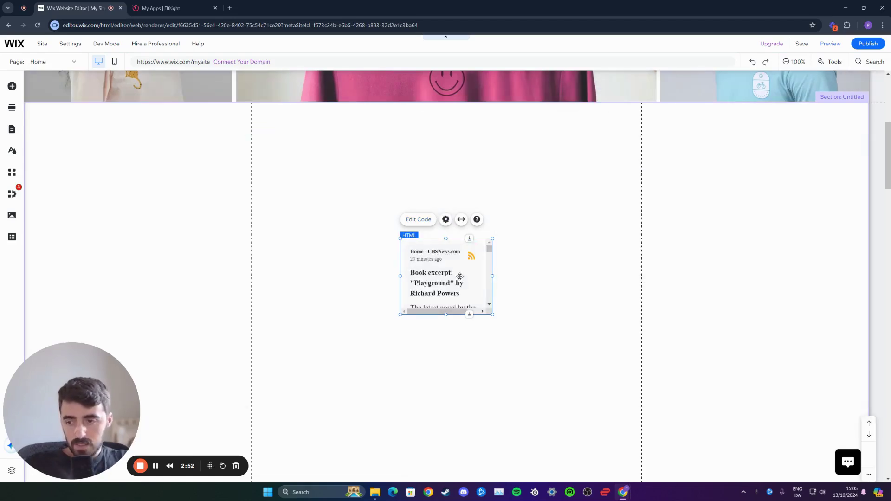
pyautogui.moveTo(463, 254)
pyautogui.mouseDown()
pyautogui.moveTo(306, 152)
pyautogui.moveTo(311, 139)
pyautogui.mouseUp()
pyautogui.moveTo(346, 181); pyautogui.dragTo(681, 334)
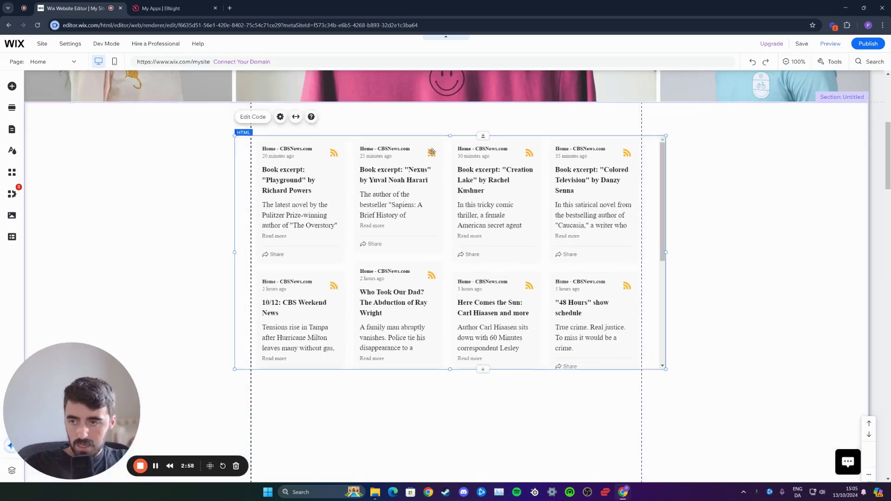
# - Stretch the embed to full page width and drag it taller for another row of articles
pyautogui.click(296, 116)
pyautogui.click(770, 172)
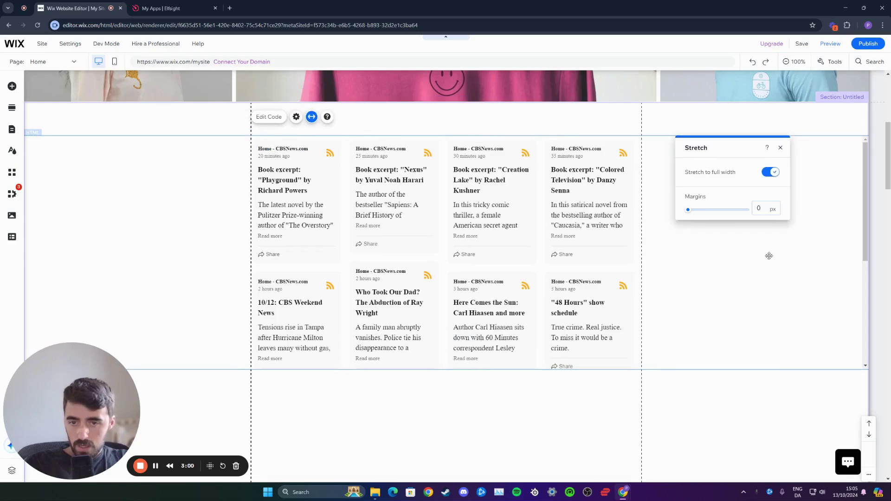
pyautogui.scroll(-1, 619, 306)
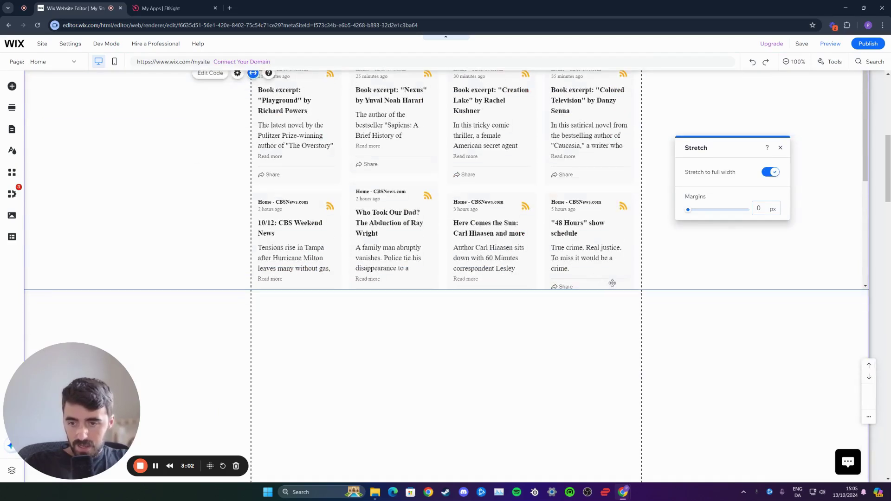
pyautogui.moveTo(543, 287); pyautogui.dragTo(534, 453)
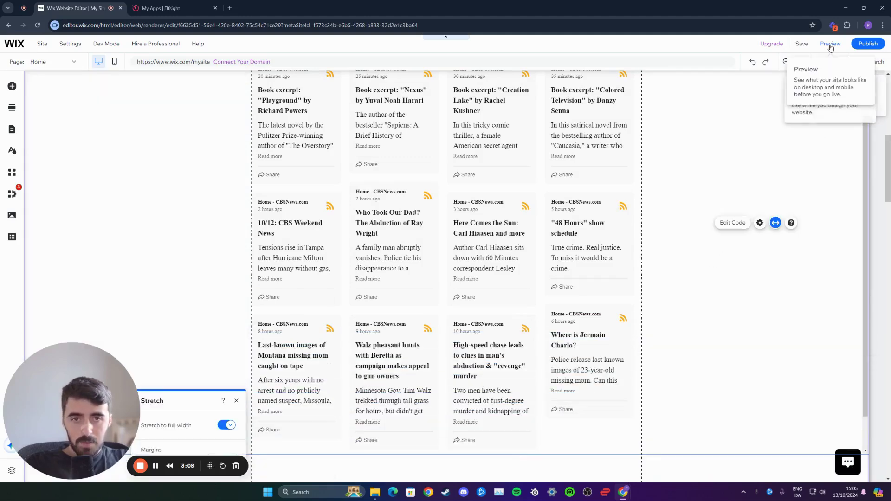
# - Preview the homepage showing the CBS News feed grid as visitors see it
pyautogui.click(830, 43)
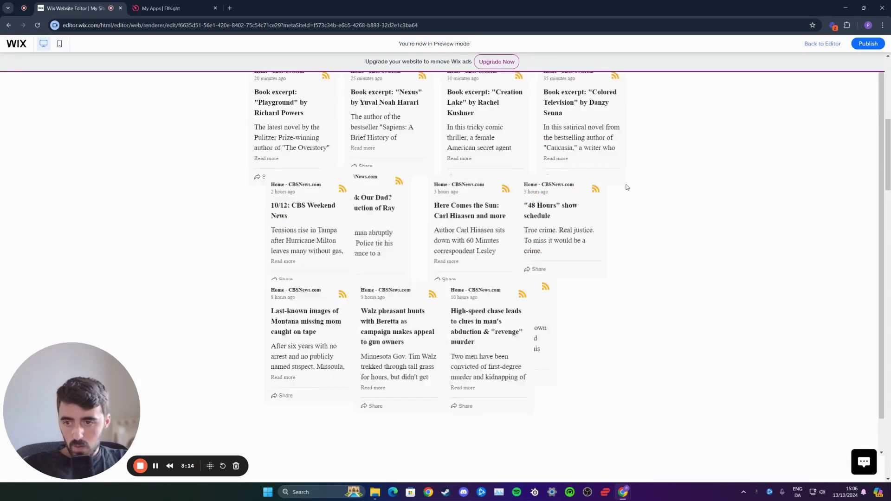
pyautogui.scroll(-3, 288, 223)
pyautogui.scroll(-1, 288, 223)
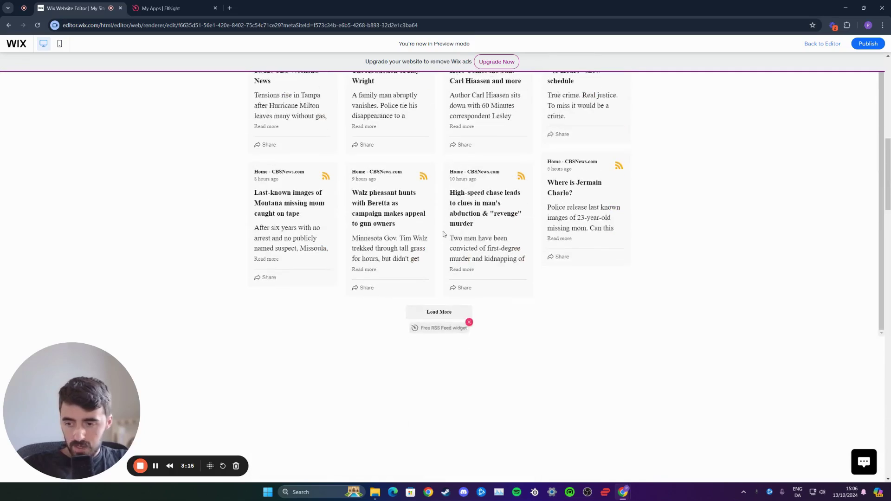
pyautogui.scroll(3, 673, 232)
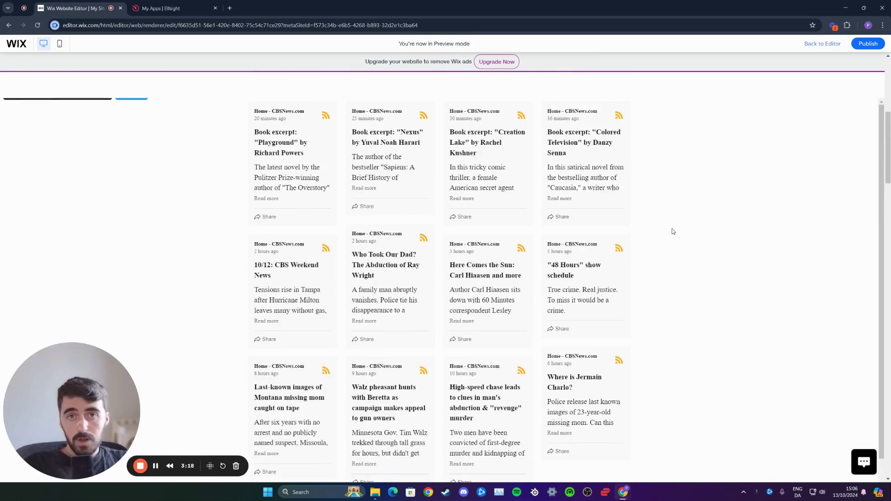